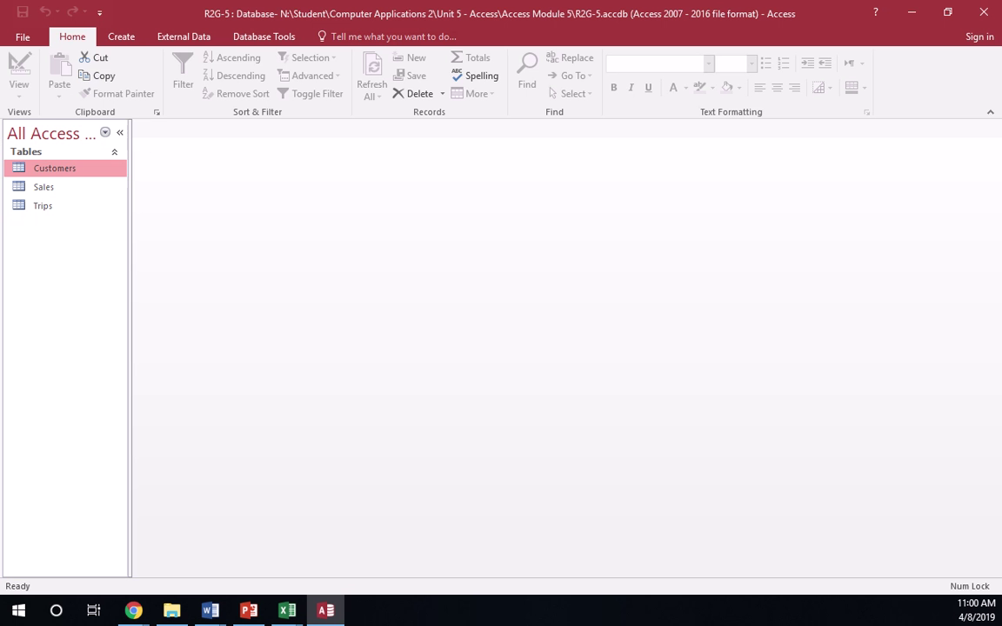
- Open the Customers table in Design View and start the Lookup Wizard for the FirstContact field, choosing to type in the values
right_click(62, 172)
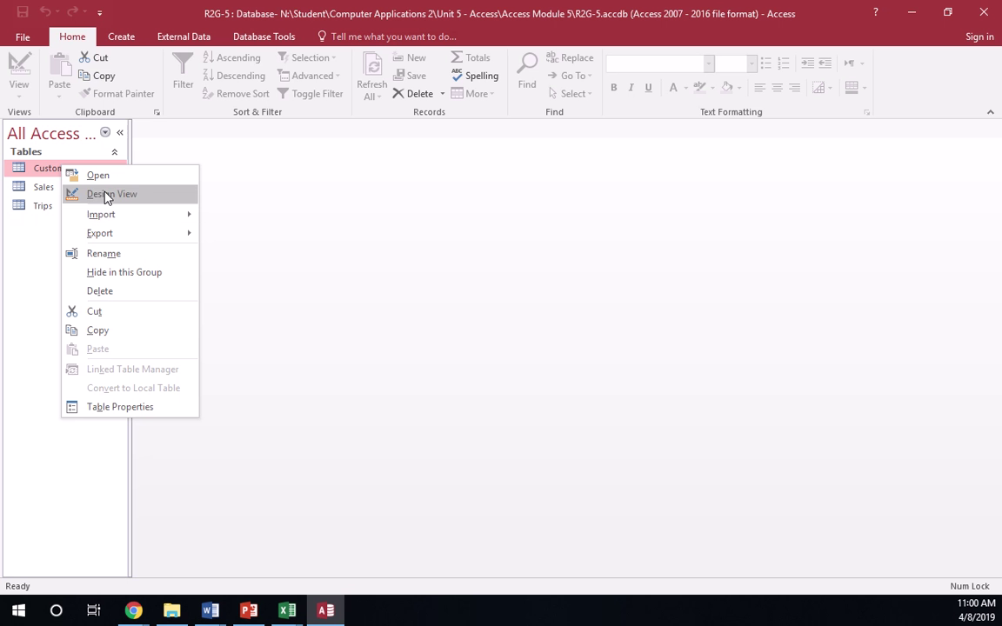
click(105, 196)
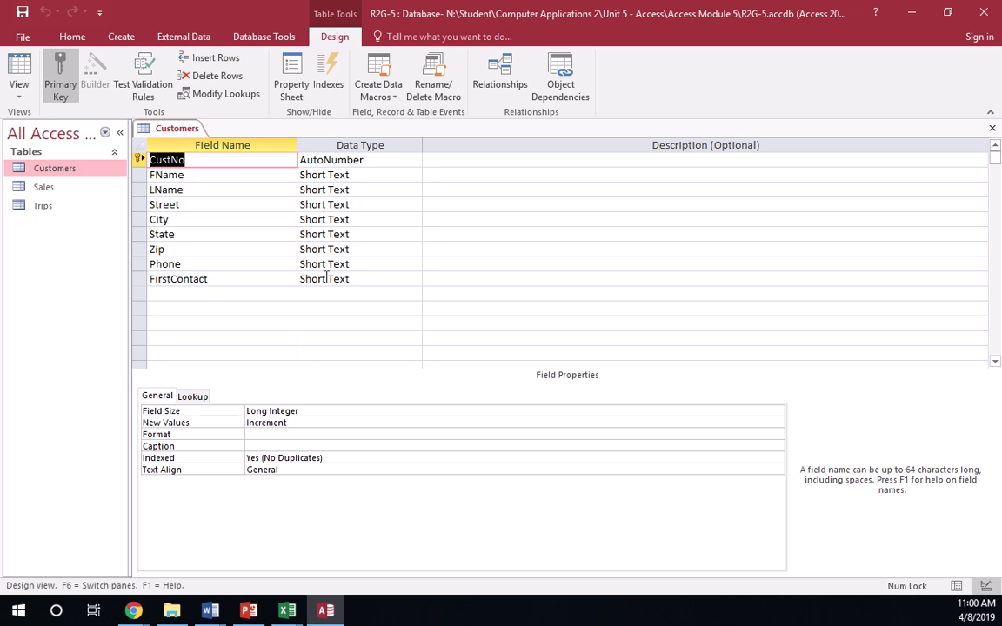
click(354, 278)
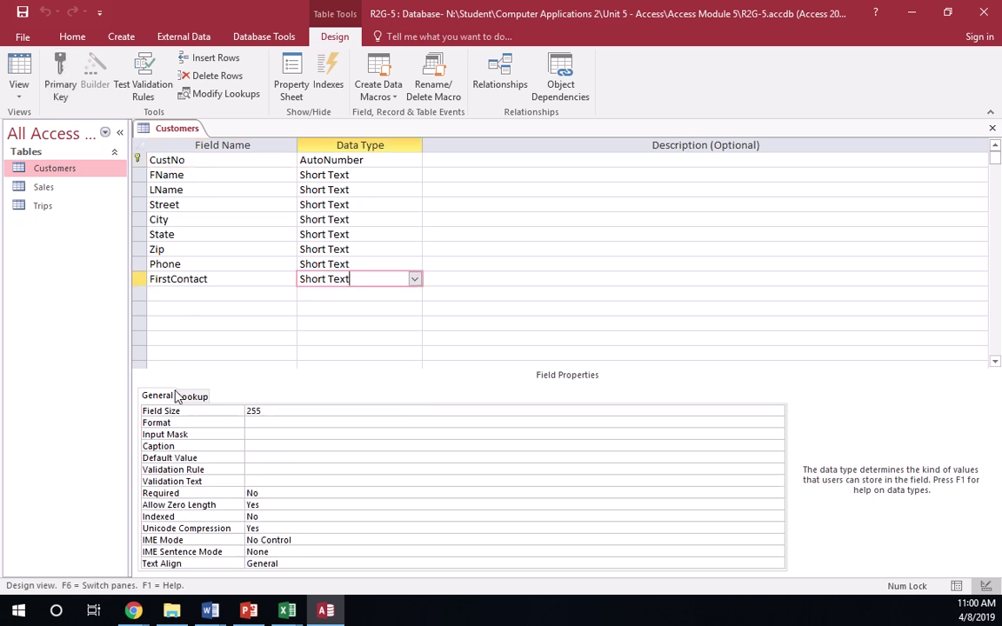
click(415, 279)
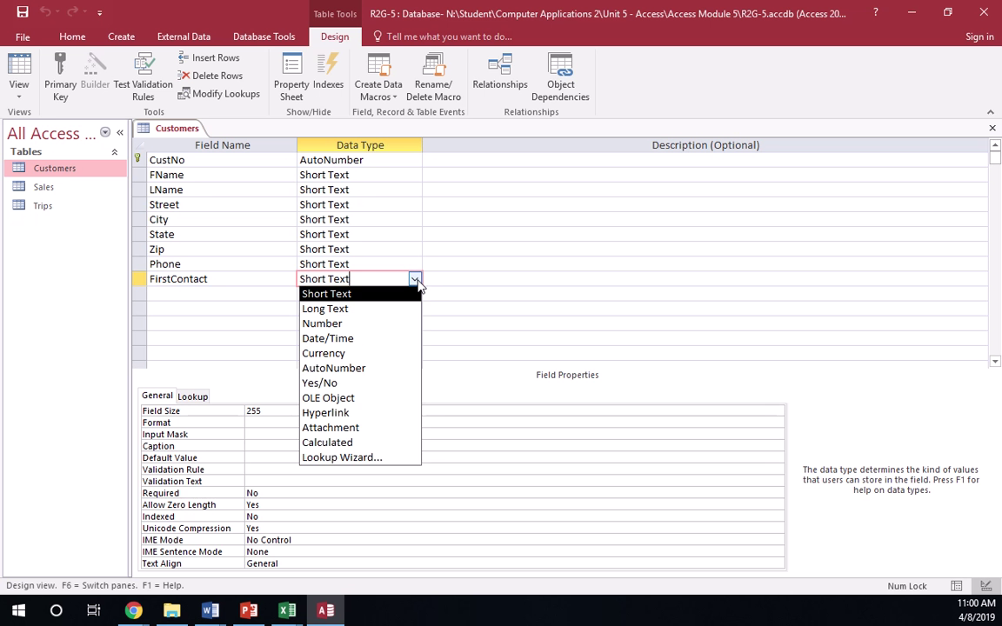
click(371, 461)
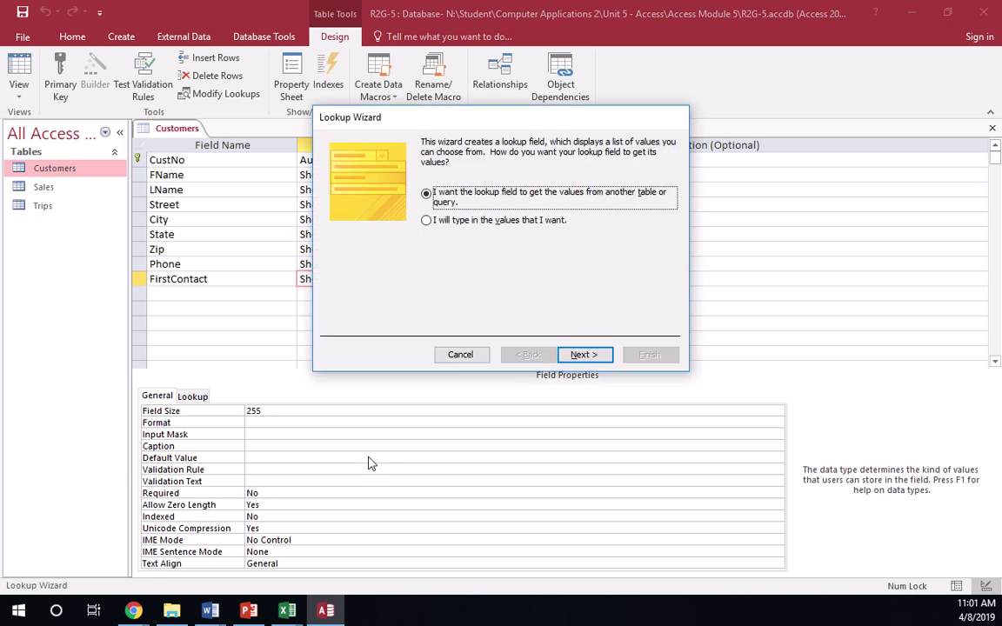
click(426, 221)
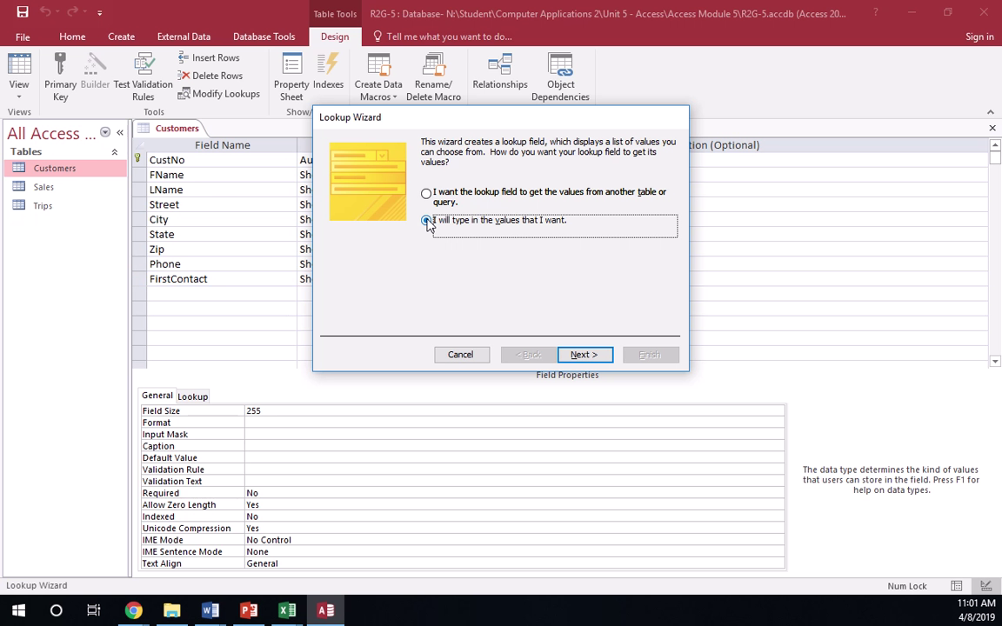
click(585, 355)
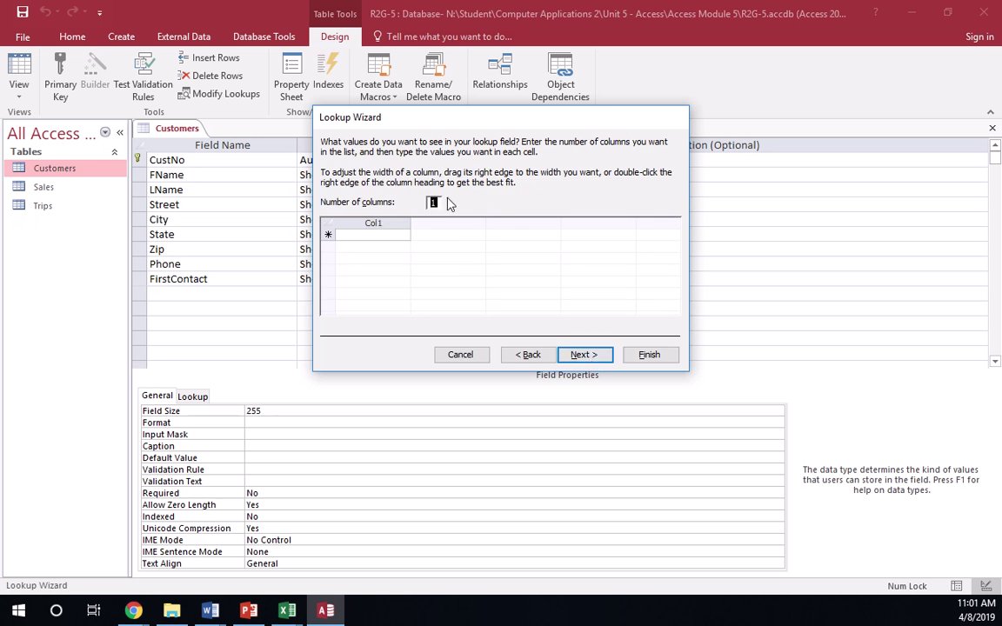
- Enter Friend, Radio, Web and Other as the lookup values and finish the wizard, keeping the label FirstContact
click(391, 237)
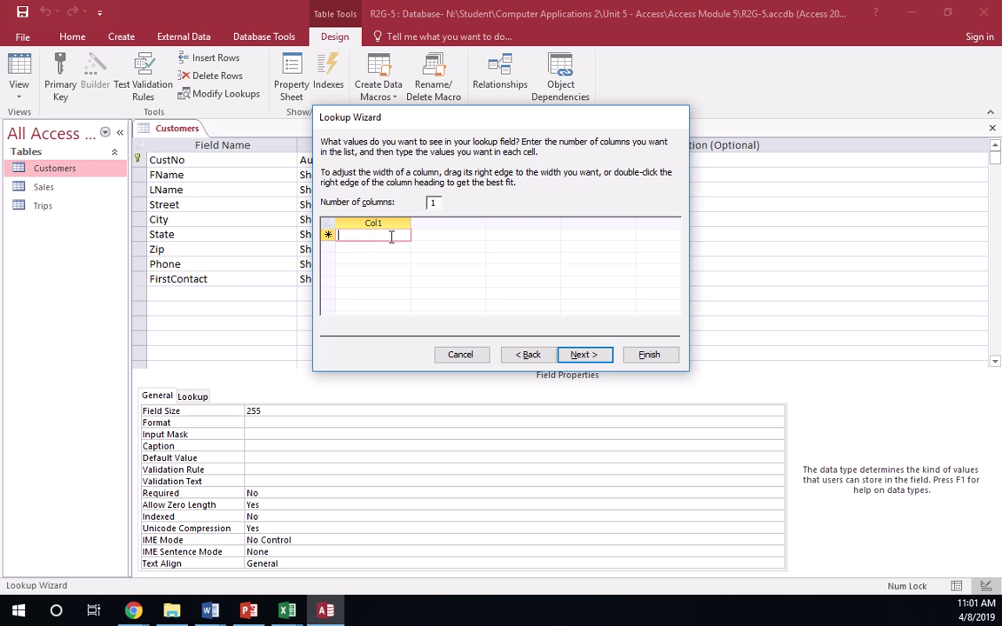
text(Friend)
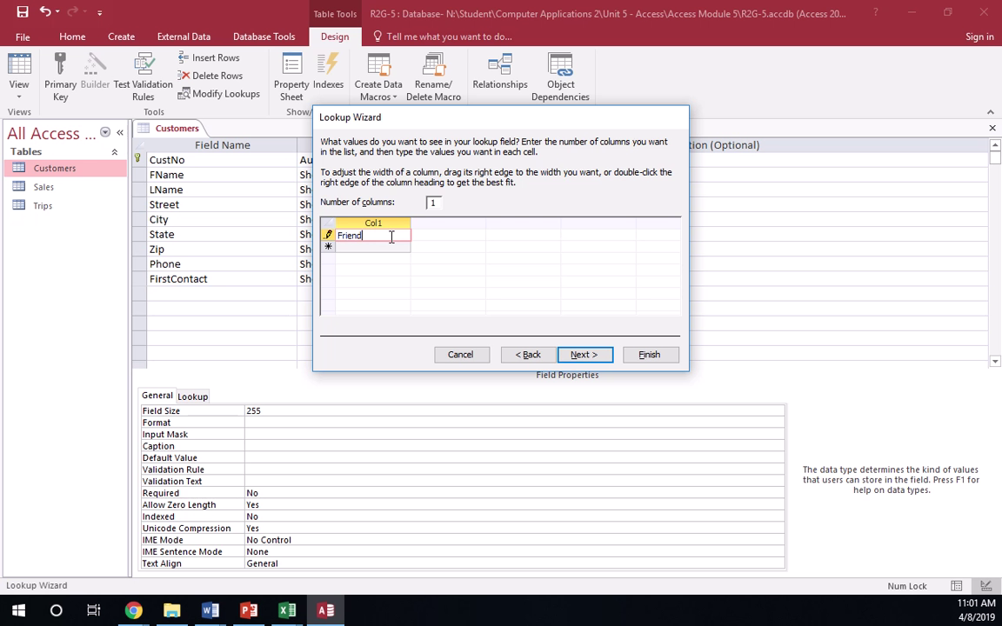
key(Tab)
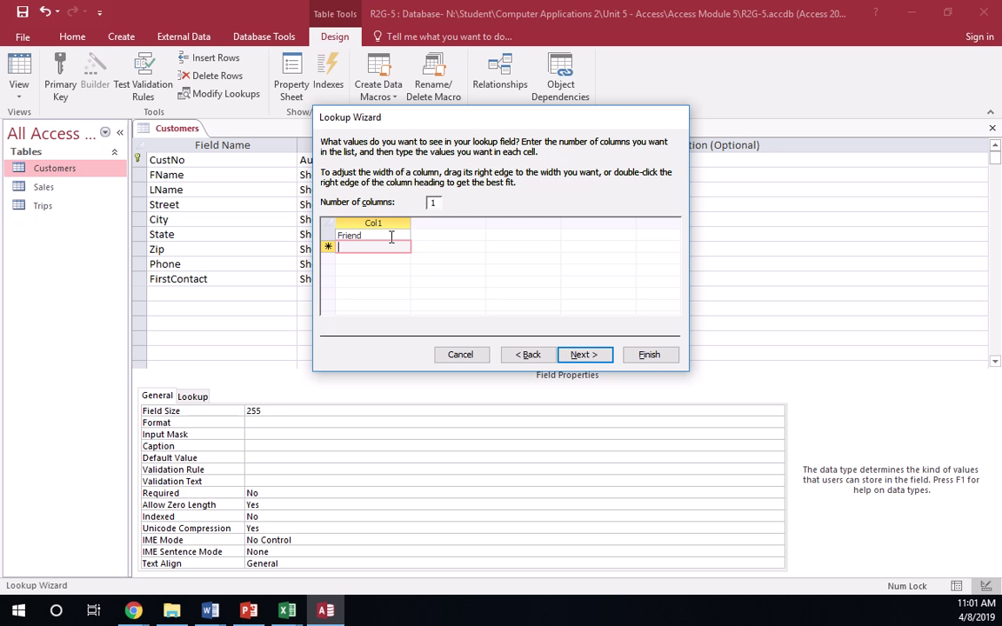
text(Radio)
key(Return)
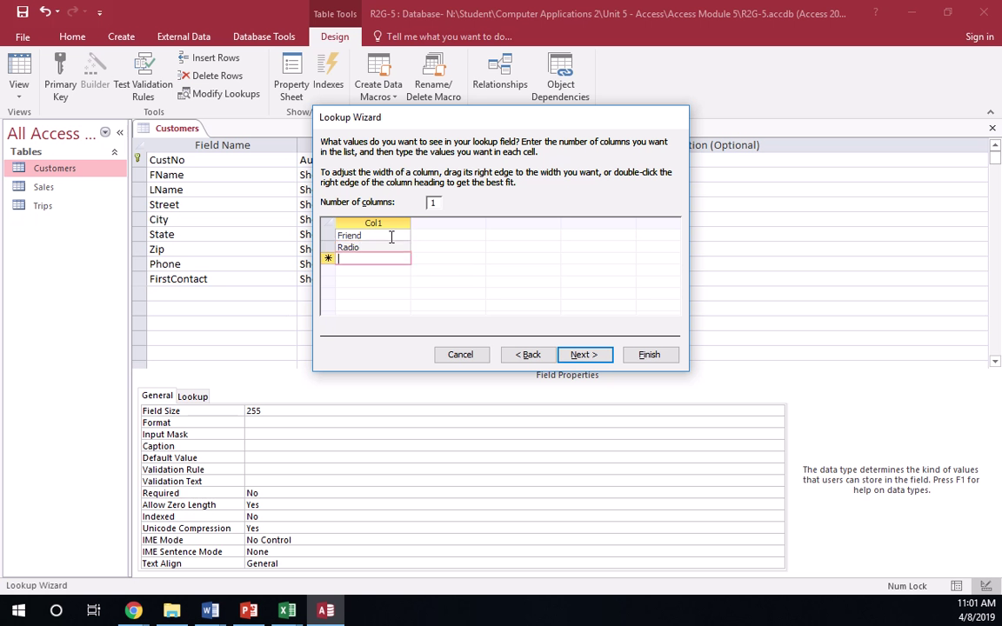
text(Web)
key(Return)
text(Other)
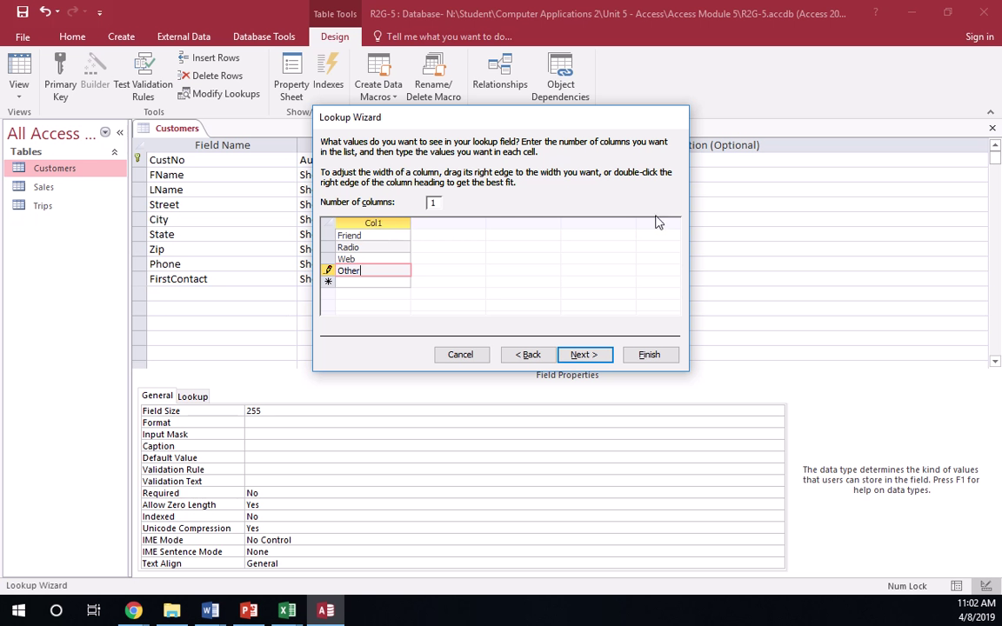
click(583, 355)
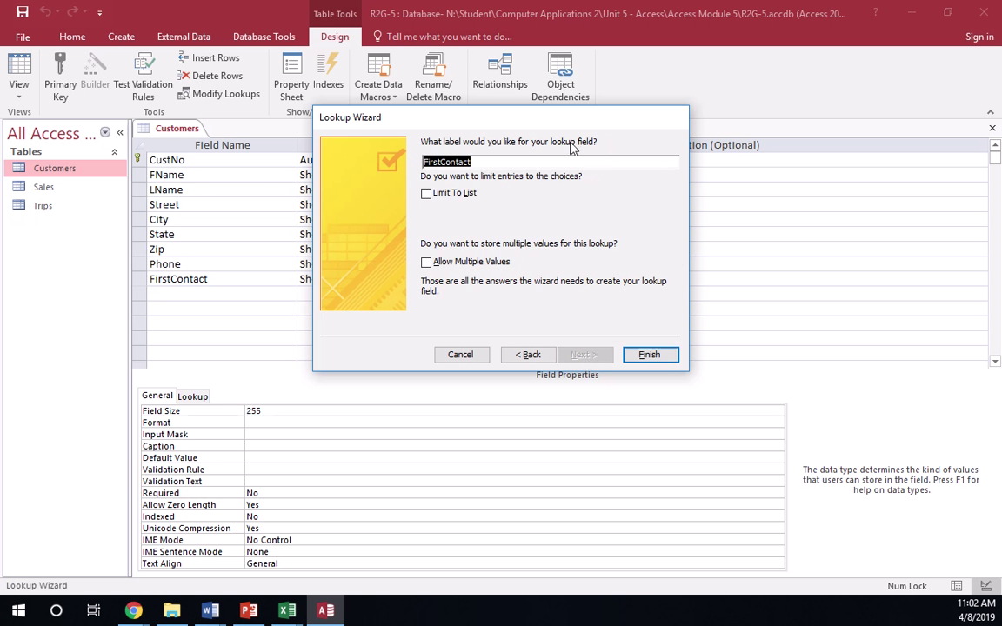
click(650, 354)
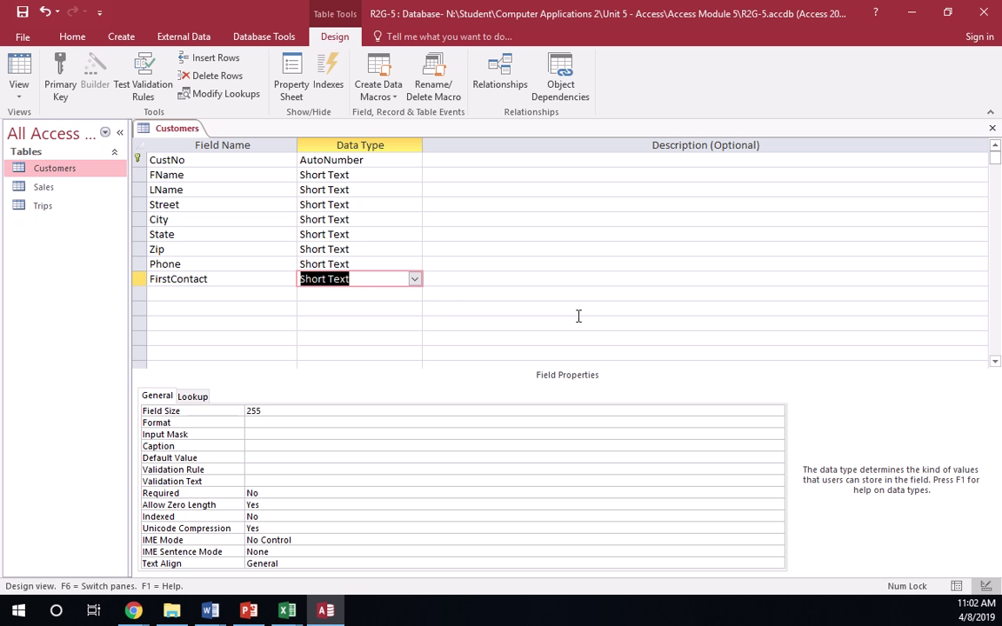
- Compare FirstContact's lookup properties with the Access Page 112 (Customers) picture in the Word document Access Module 5 Screenshots, and return to Access
click(193, 399)
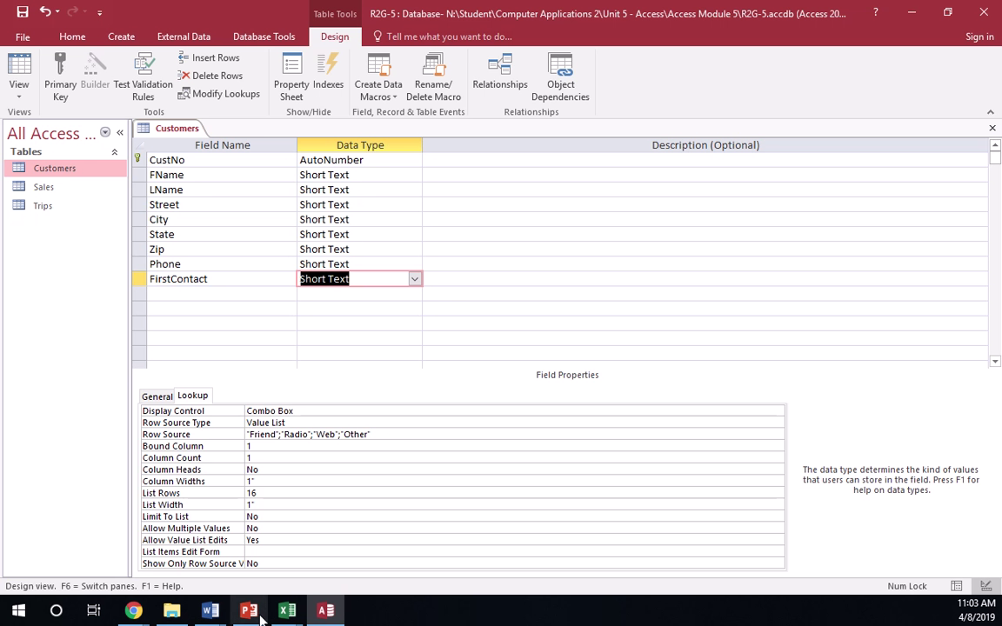
click(215, 613)
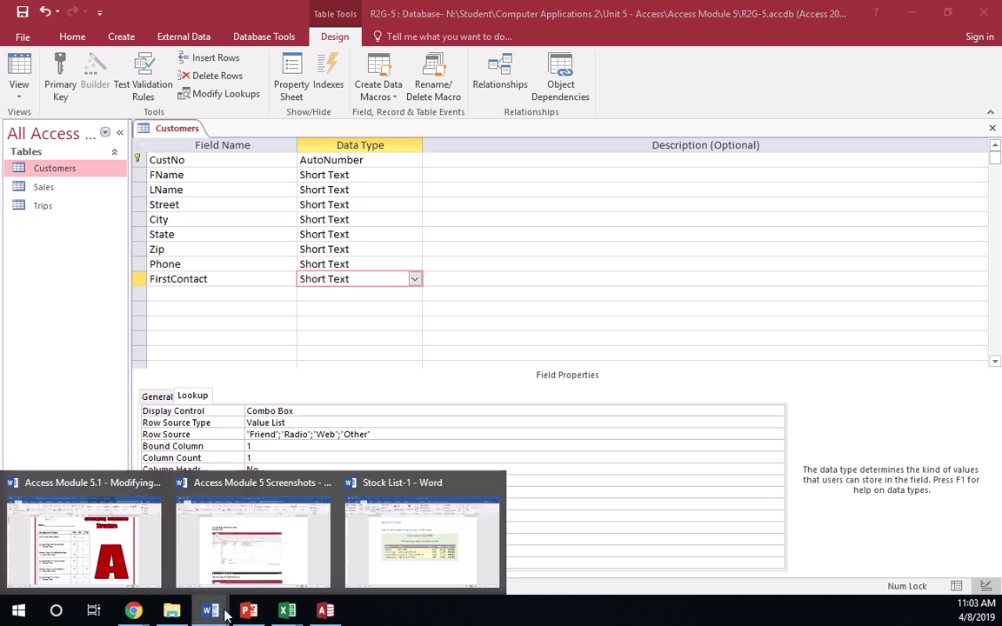
click(252, 535)
scroll(393, 435, down, 3)
scroll(393, 433, down, 10)
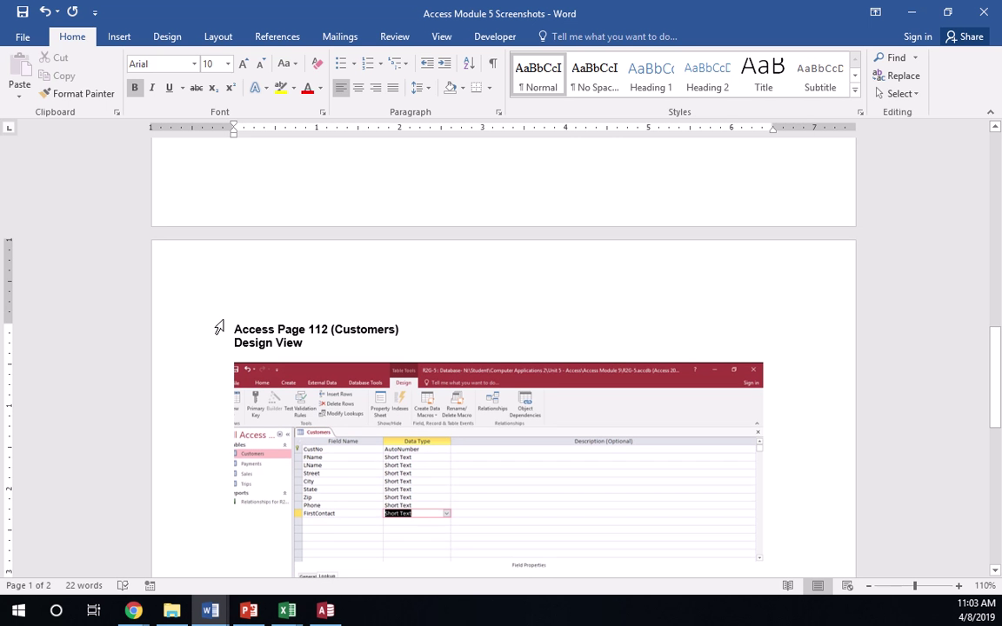
scroll(218, 327, down, 2)
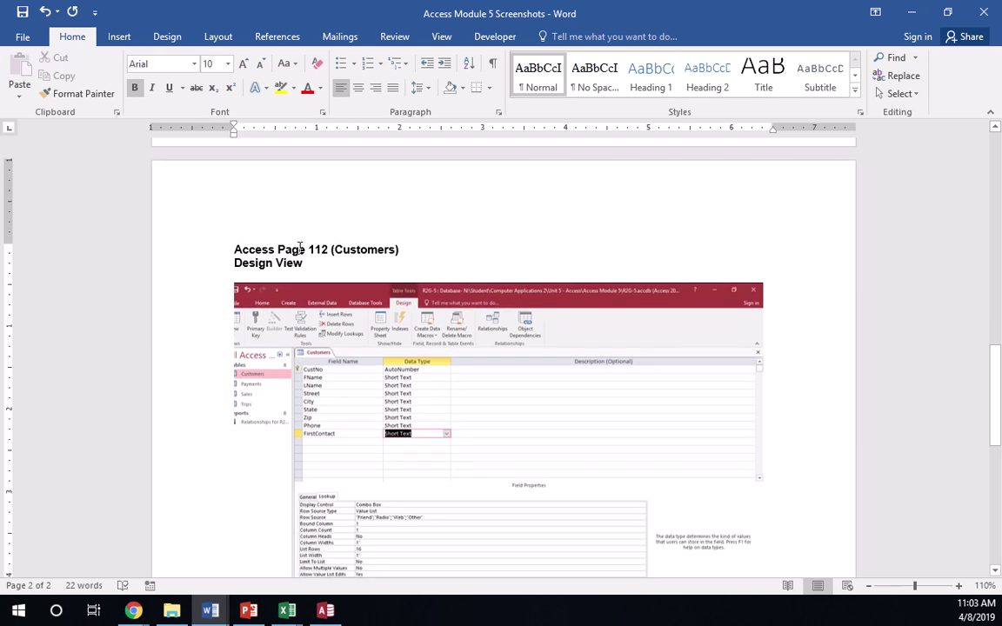
scroll(299, 249, down, 1)
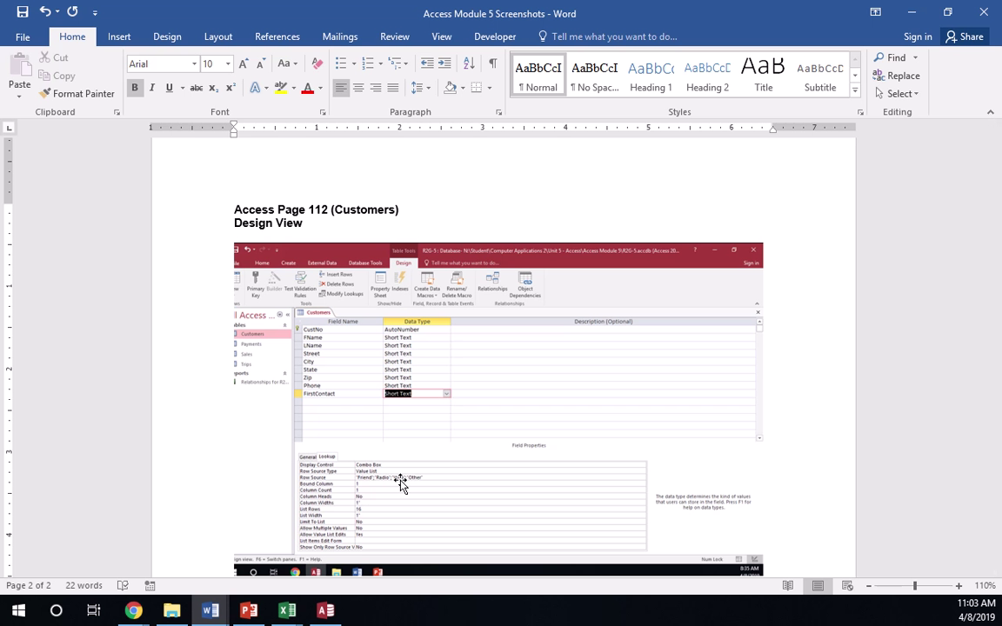
click(324, 612)
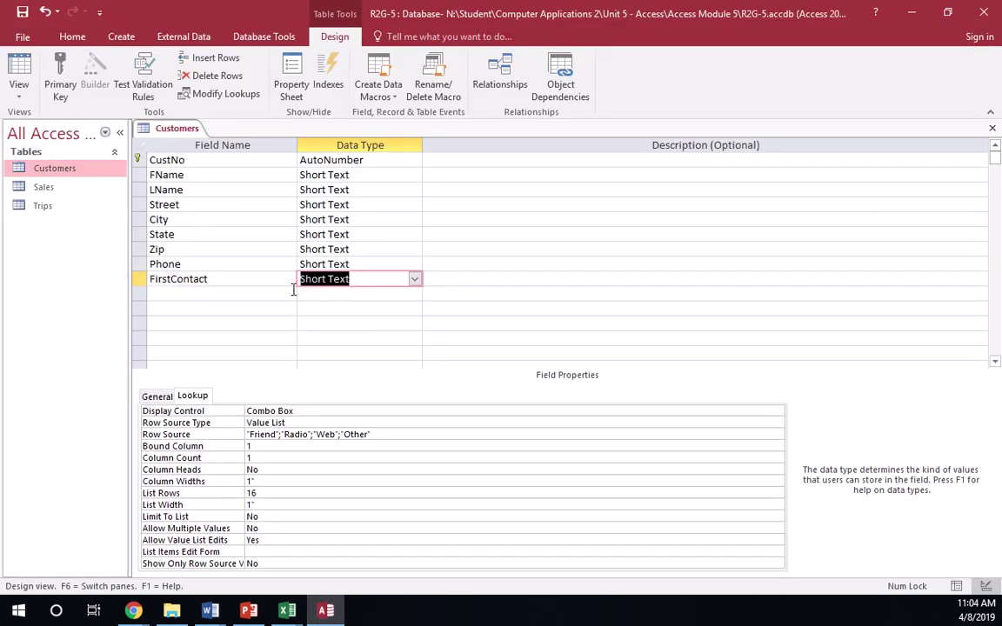
- Switch the Customers table to Datasheet View, saving the table design
click(26, 94)
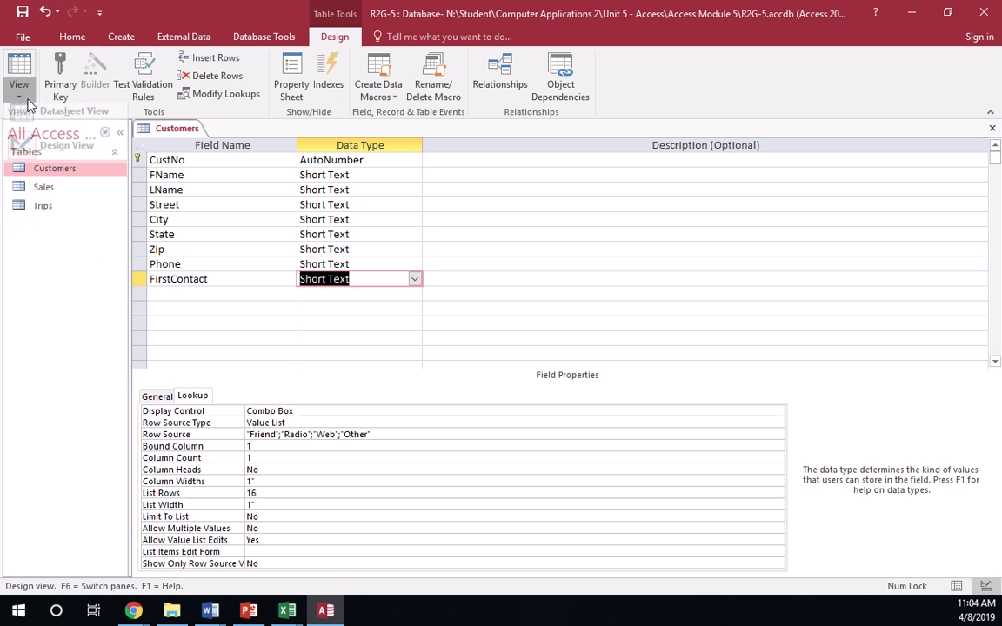
click(31, 113)
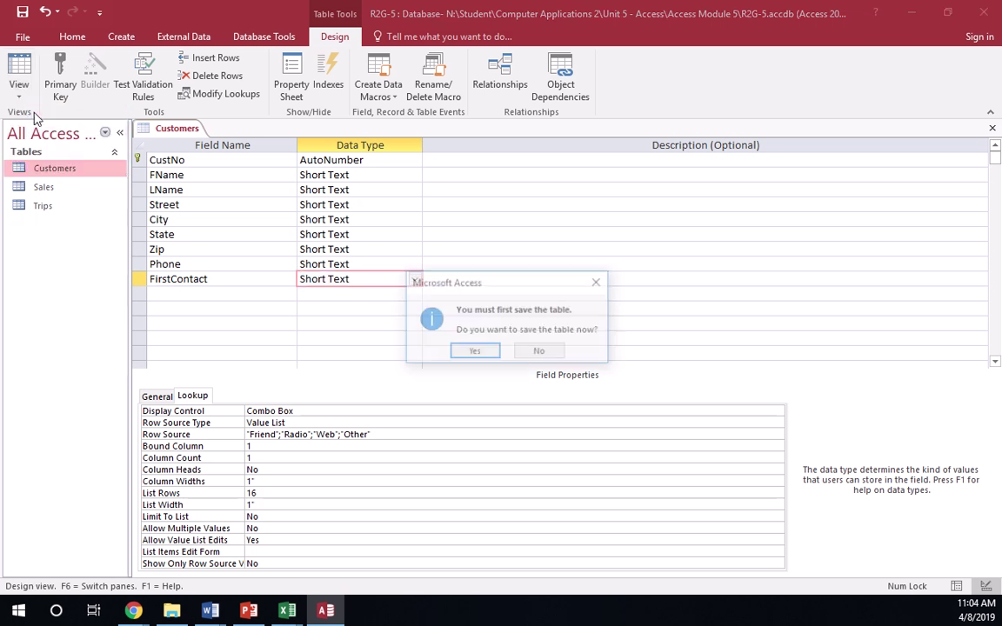
click(467, 350)
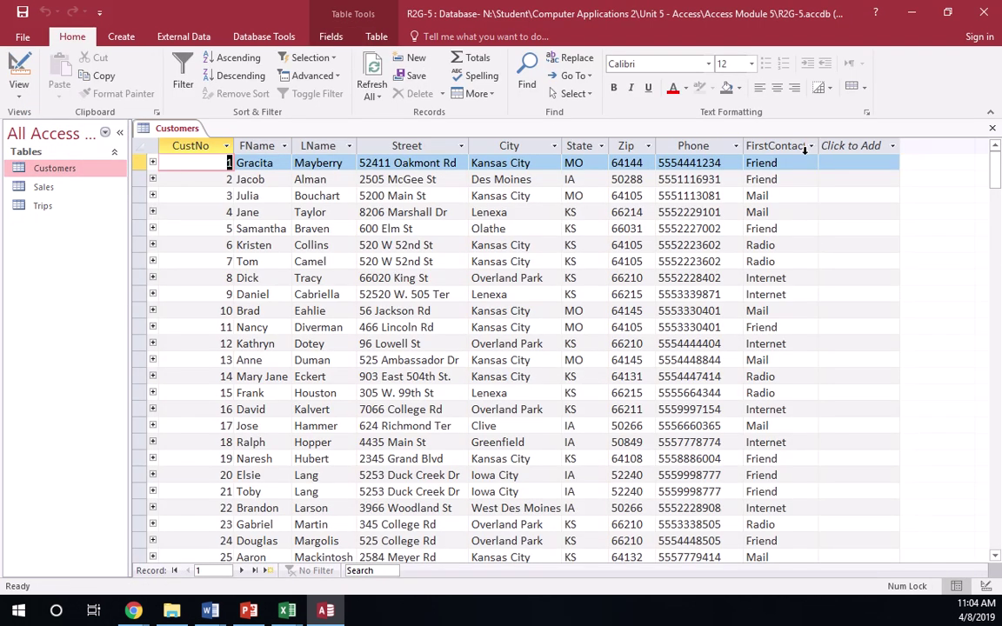
- Check the FirstContact lookup choices in the first two customer records
click(802, 164)
click(810, 163)
click(810, 163)
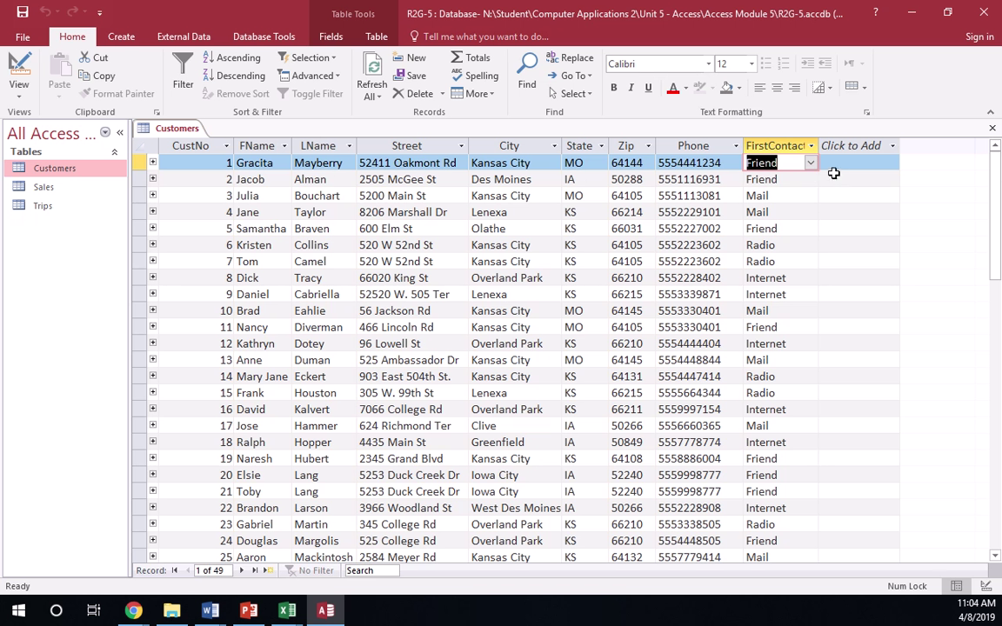
click(809, 164)
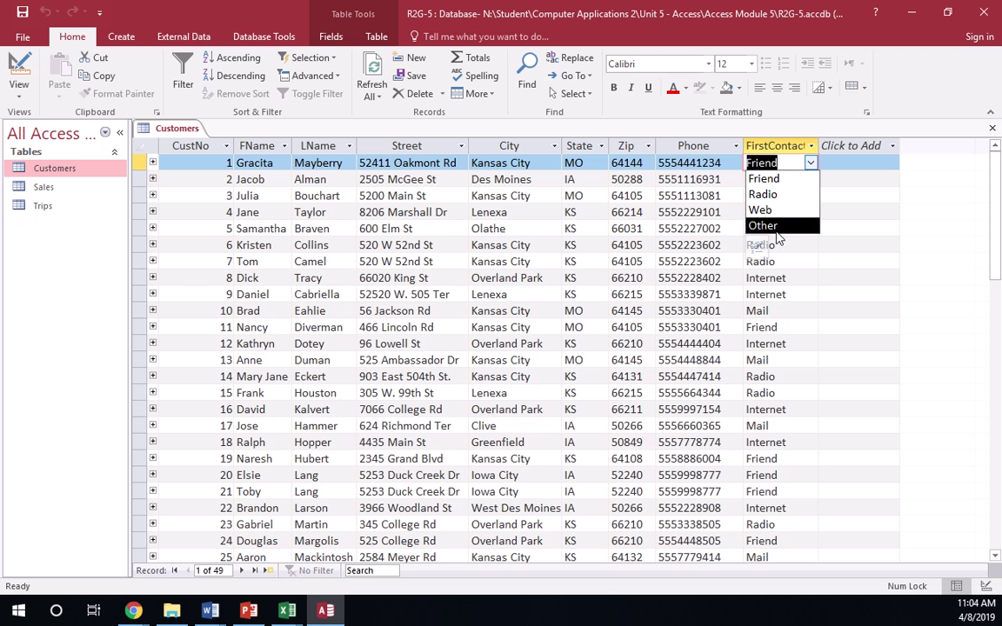
click(810, 165)
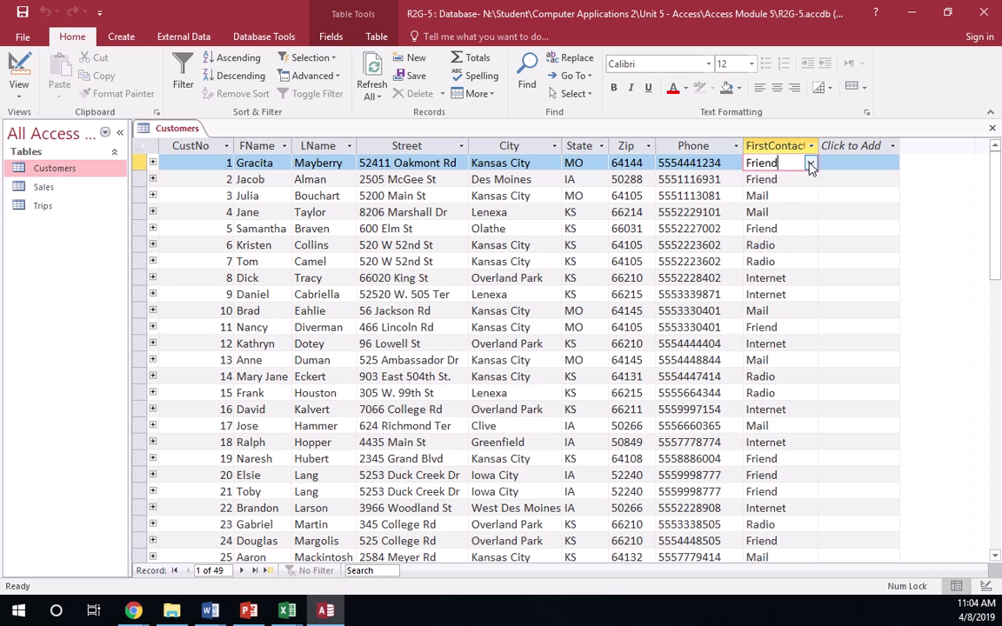
click(785, 180)
click(810, 180)
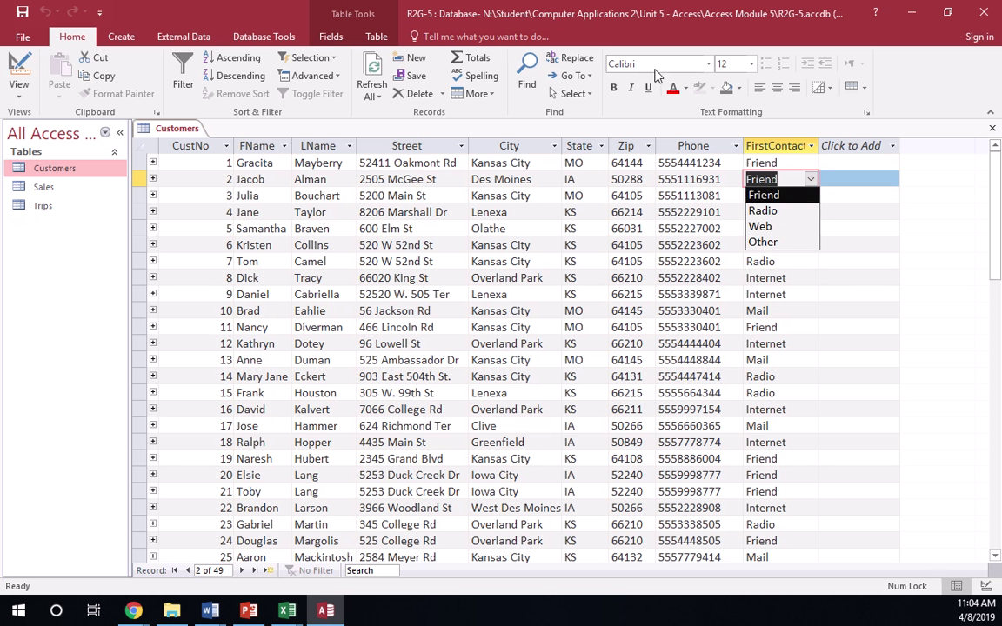
- Return the Customers table to Design View
click(20, 104)
click(26, 94)
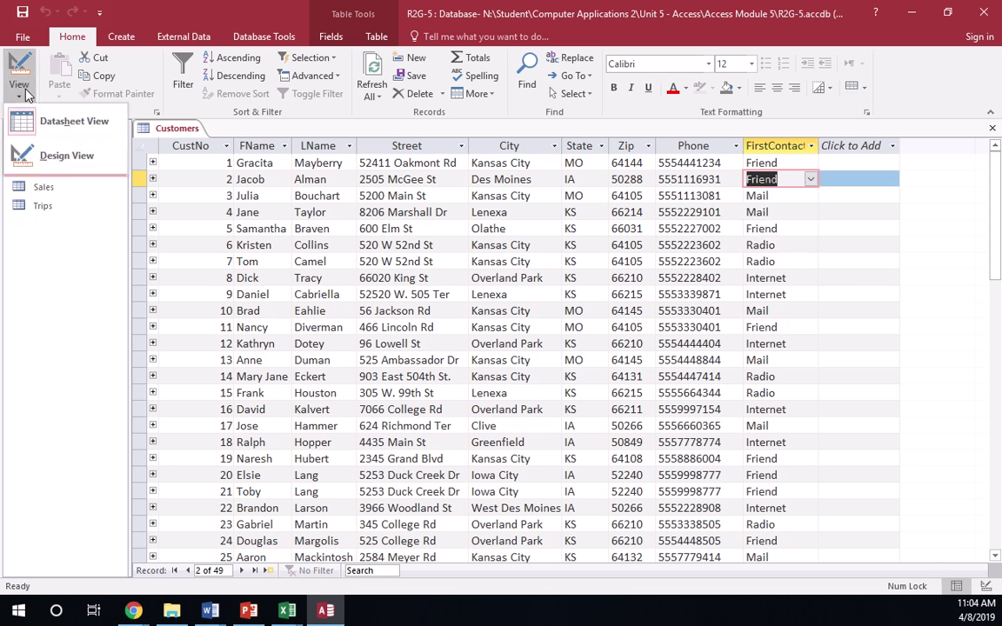
click(54, 141)
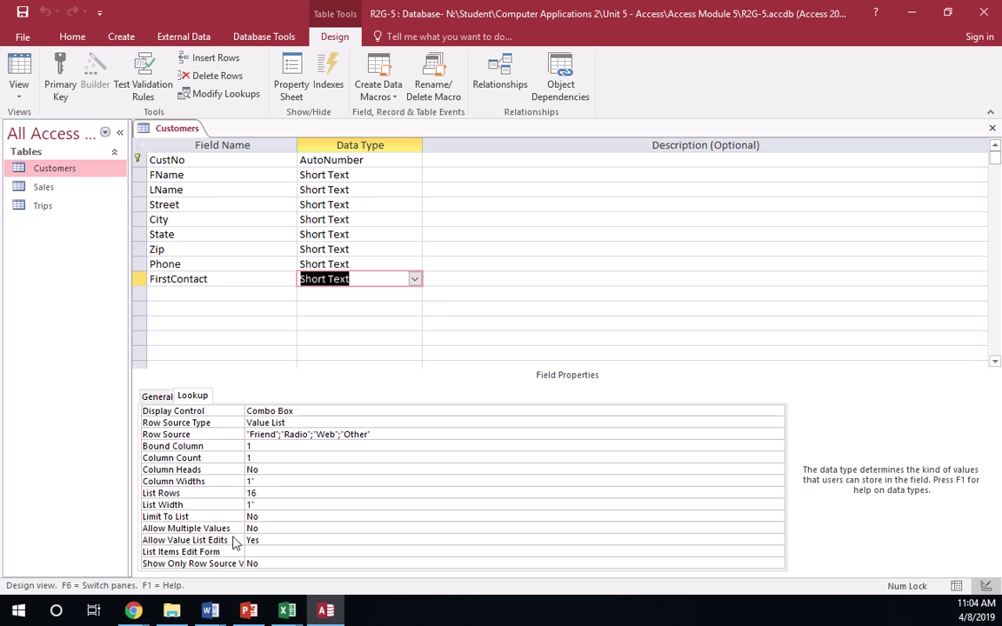